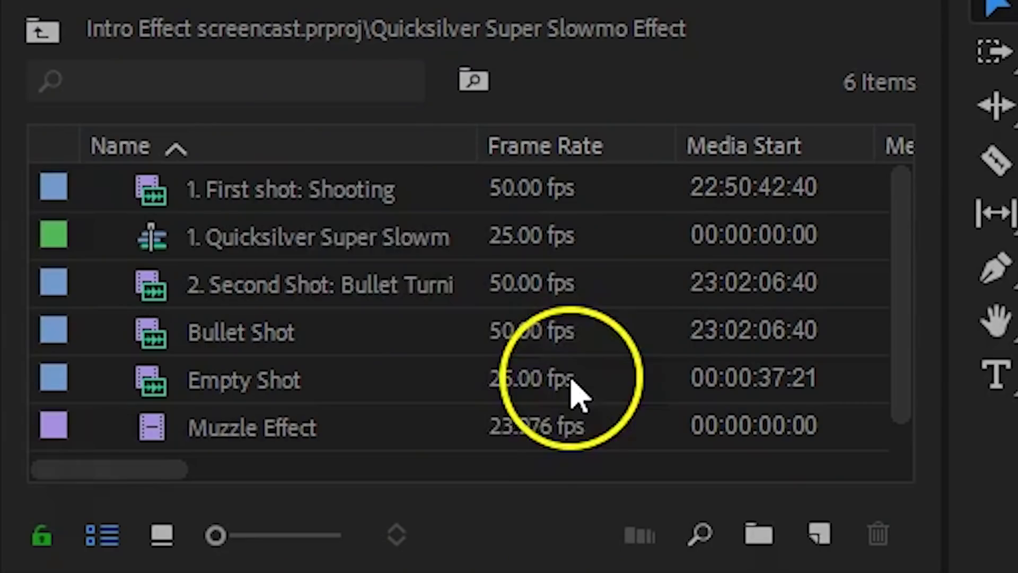
Stack copies of the 1. First shot: Shooting clip on video tracks V1 to V7 and hide tracks V3 to V7.
left_click_drag(329, 198, 580, 439)
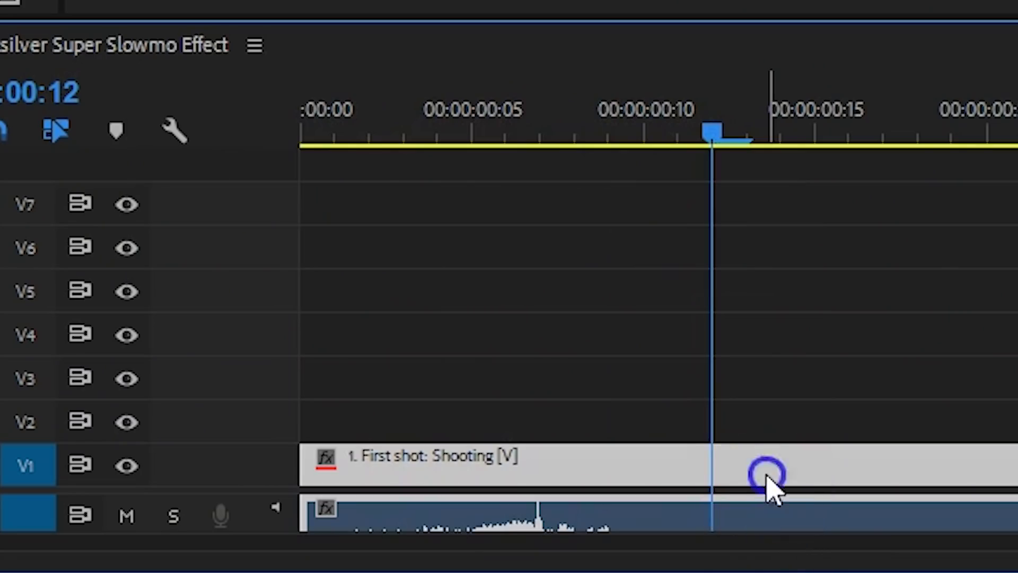
left_click_drag(768, 482, 754, 222)
left_click(127, 204)
left_click(129, 378)
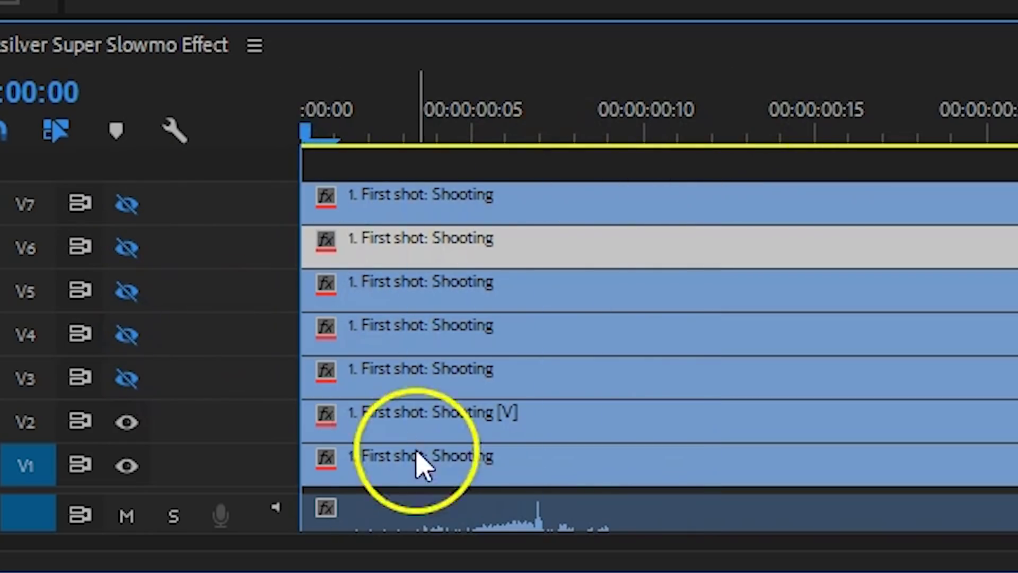
Add a frame hold at 00:00:00:00 to the V2 clip and draw an opacity Pen mask around the empty area between the two men.
left_click(410, 431)
right_click(414, 435)
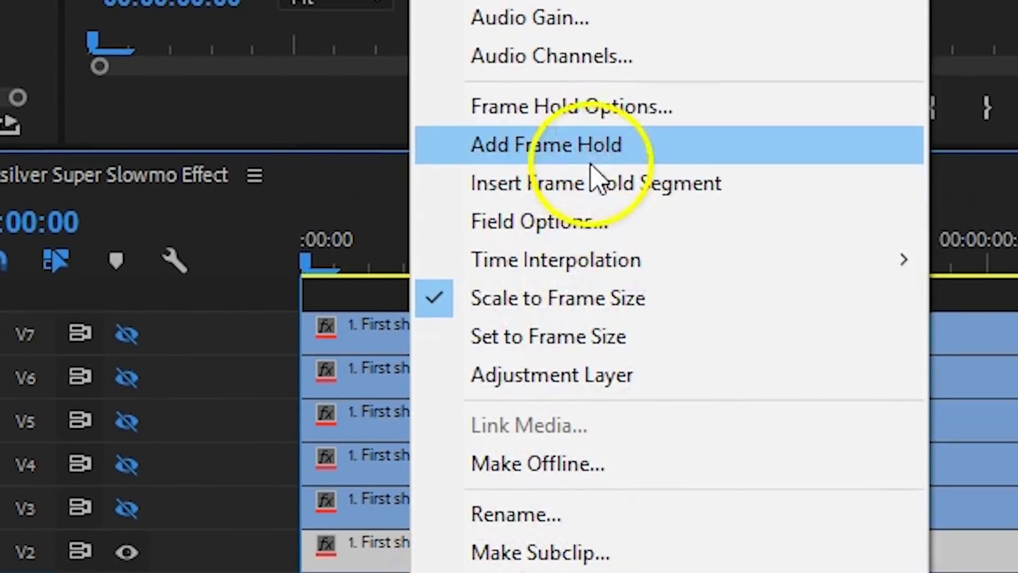
left_click(589, 18)
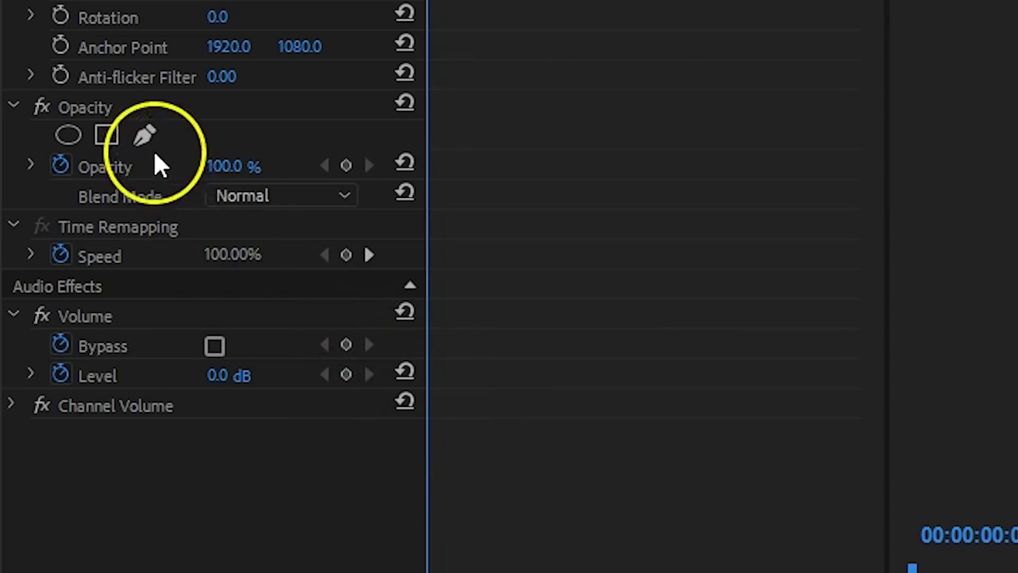
left_click(145, 137)
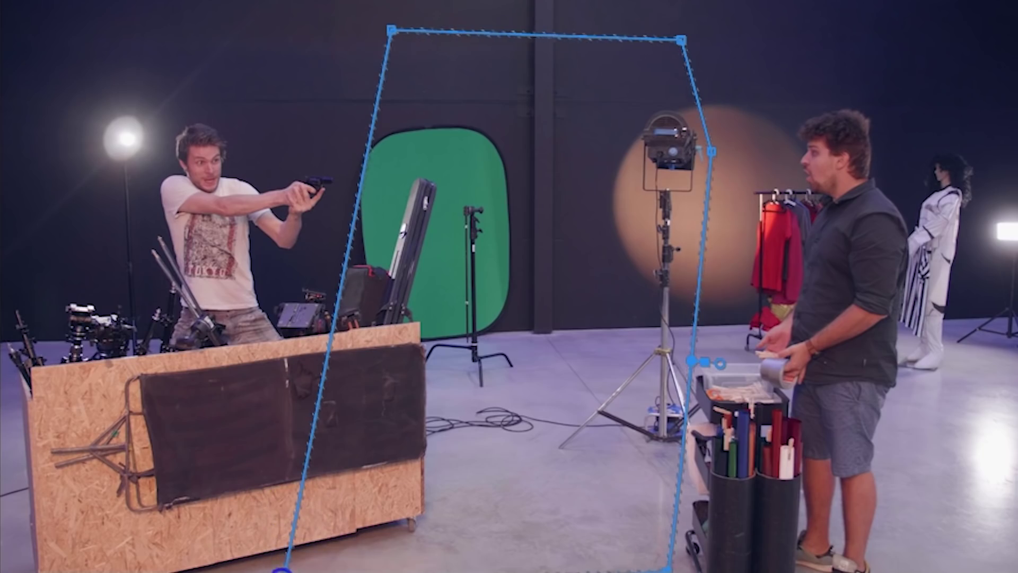
left_click(672, 139)
left_click_drag(682, 40, 734, 39)
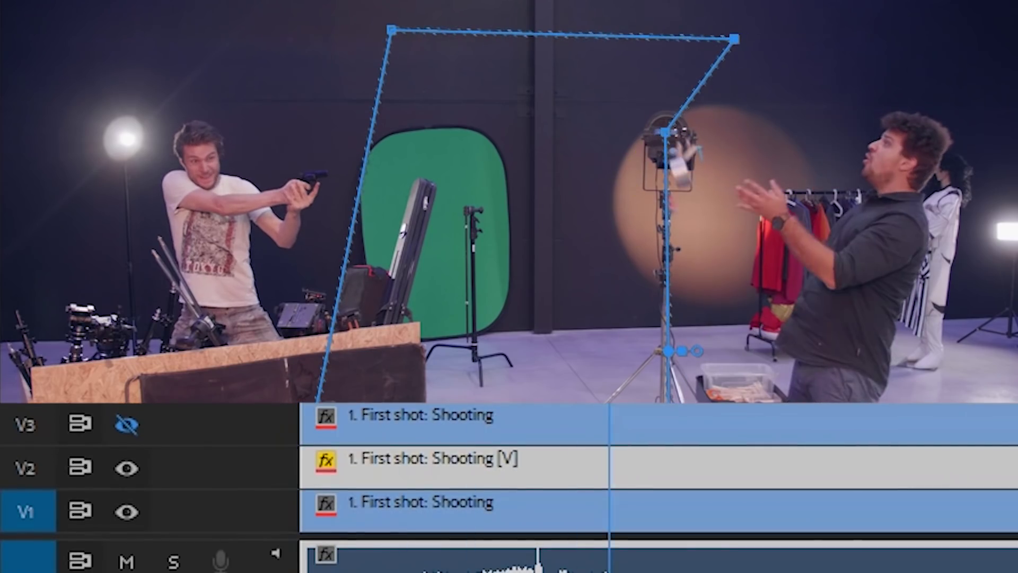
Show track V3, add a frame hold to its clip at 00:00:00:11, and draw a Pen mask around the silver object in mid-air.
left_click(126, 425)
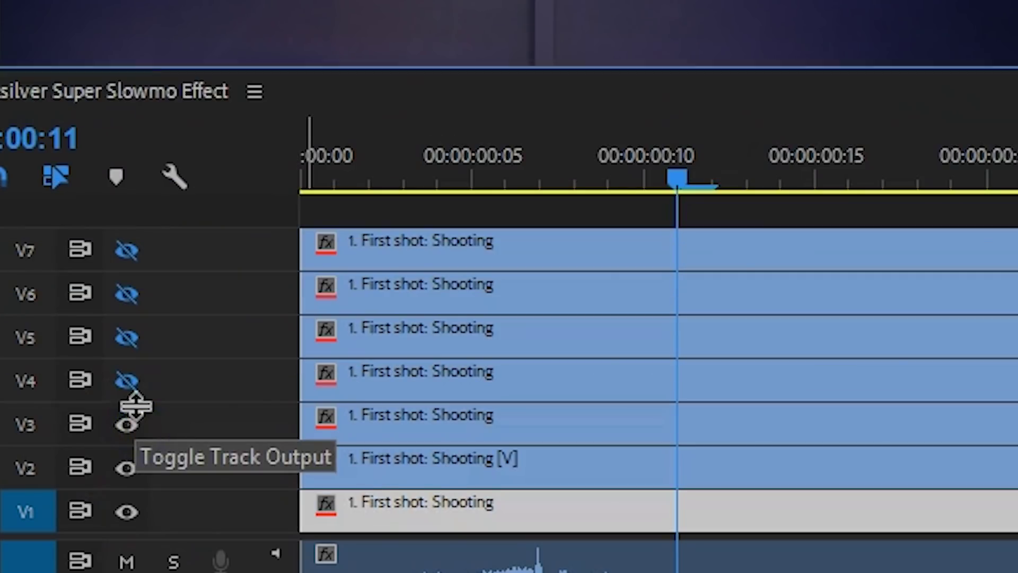
left_click(590, 423)
right_click(590, 423)
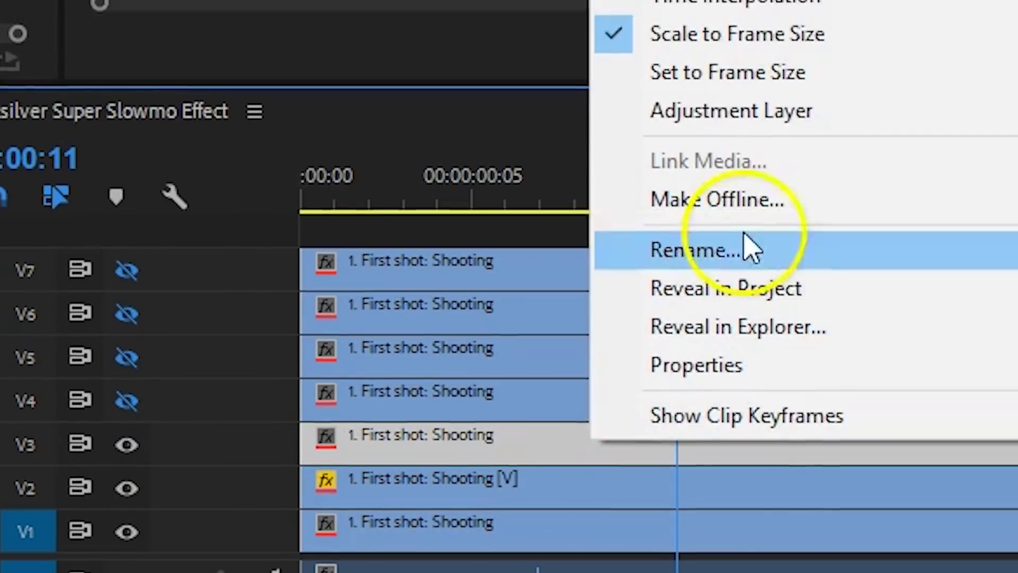
left_click(798, 142)
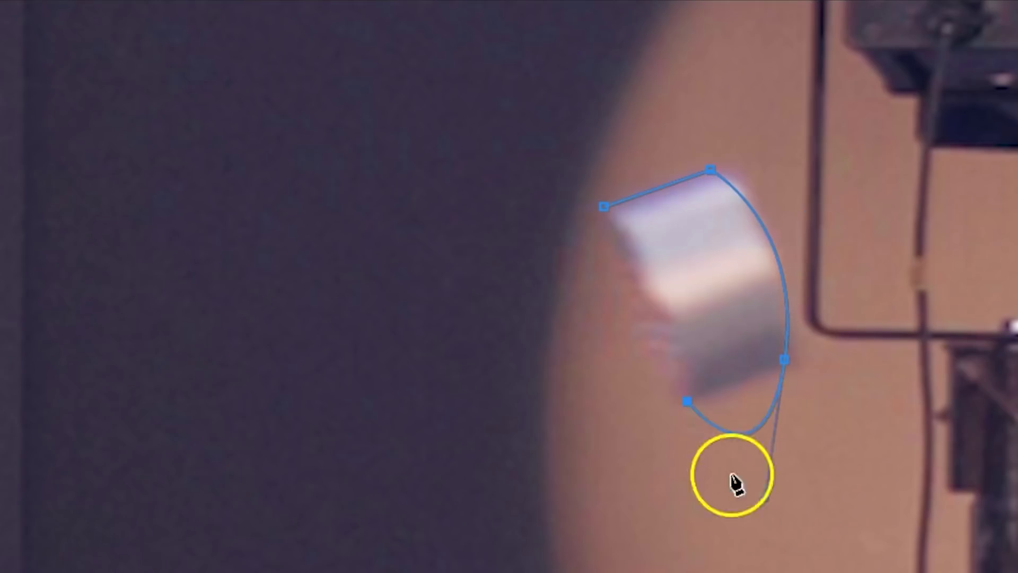
left_click(604, 207)
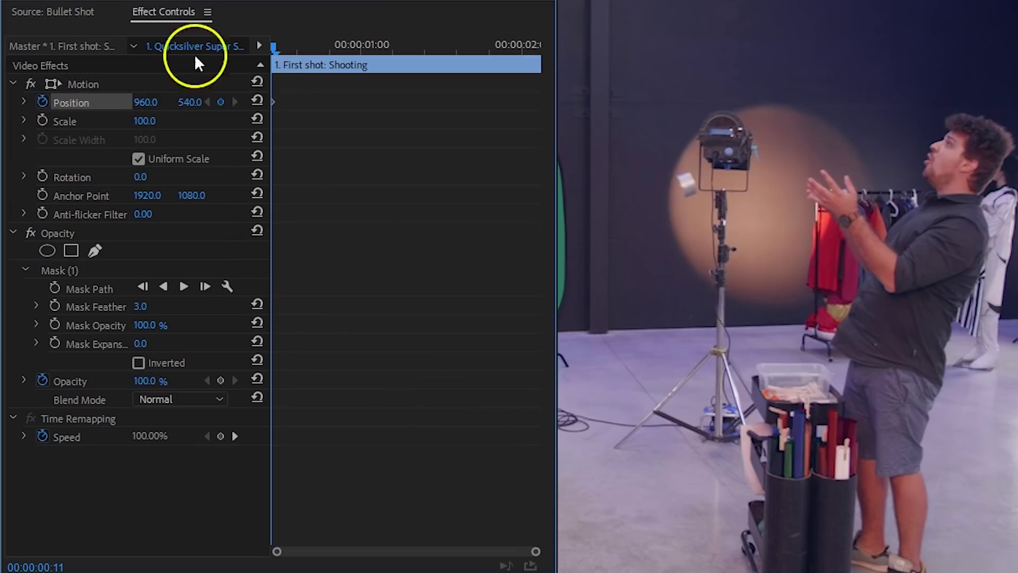
Keyframe the V3 object's Position so it drifts upward, apply Ease Out to the first keyframe, and expand its velocity graph.
left_click_drag(493, 45, 507, 45)
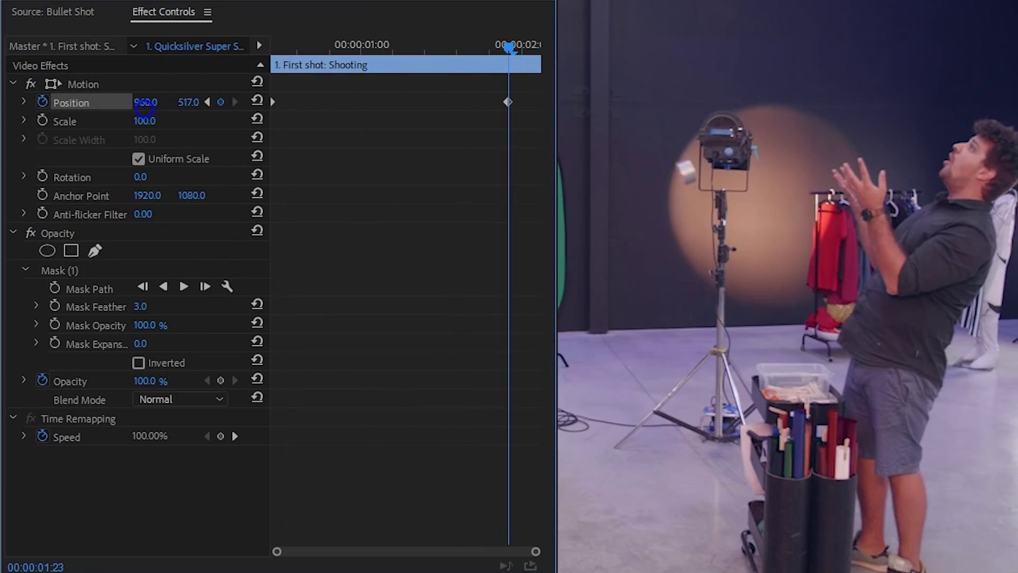
right_click(272, 102)
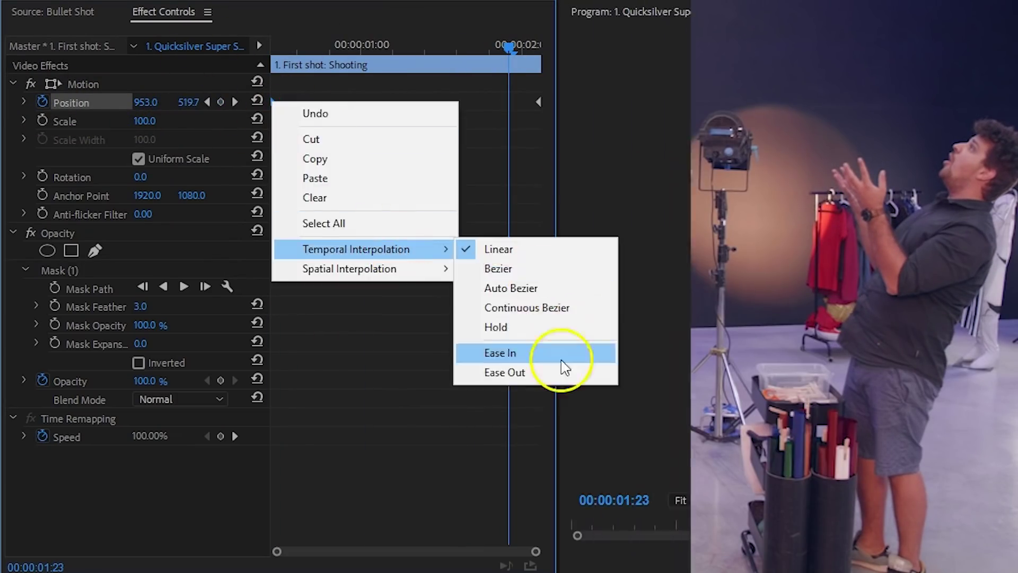
left_click(562, 393)
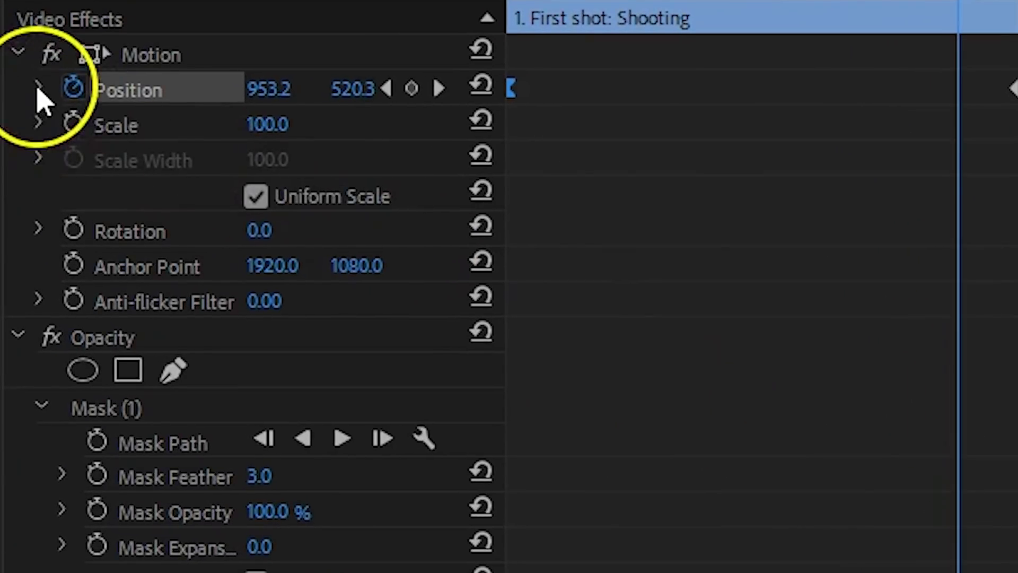
left_click(38, 88)
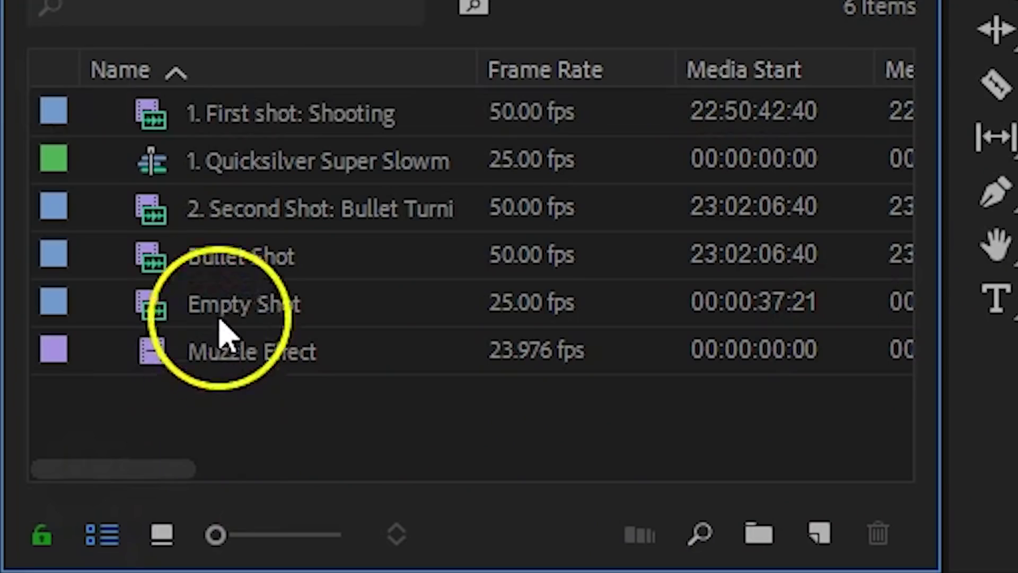
Place the Bullet Shot clip on track V8 from the sequence start and draw a Pen mask around the bullet.
left_click_drag(245, 264, 1012, 159)
left_click_drag(260, 233, 392, 220)
left_click(146, 136)
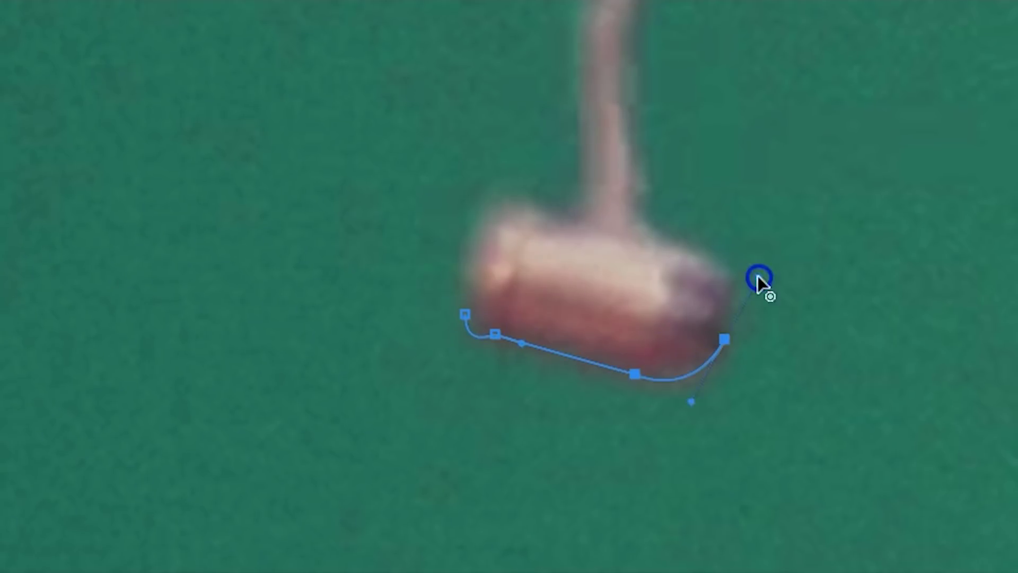
Add a frame hold to the Bullet Shot clip, animate its Position horizontally away from the gun, and ease the movement in the velocity graph.
right_click(261, 215)
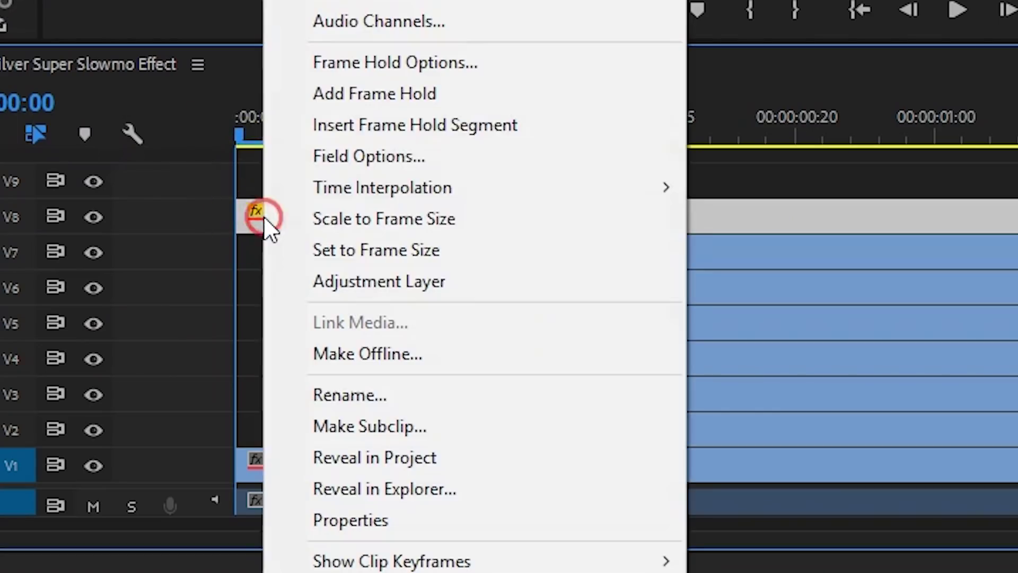
left_click(351, 94)
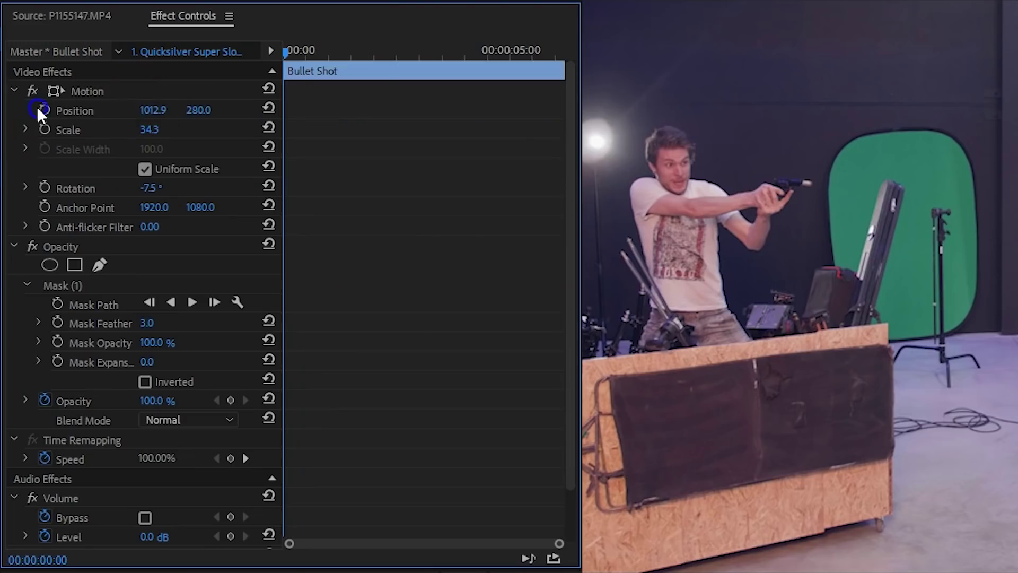
left_click_drag(288, 53, 500, 53)
left_click(143, 111)
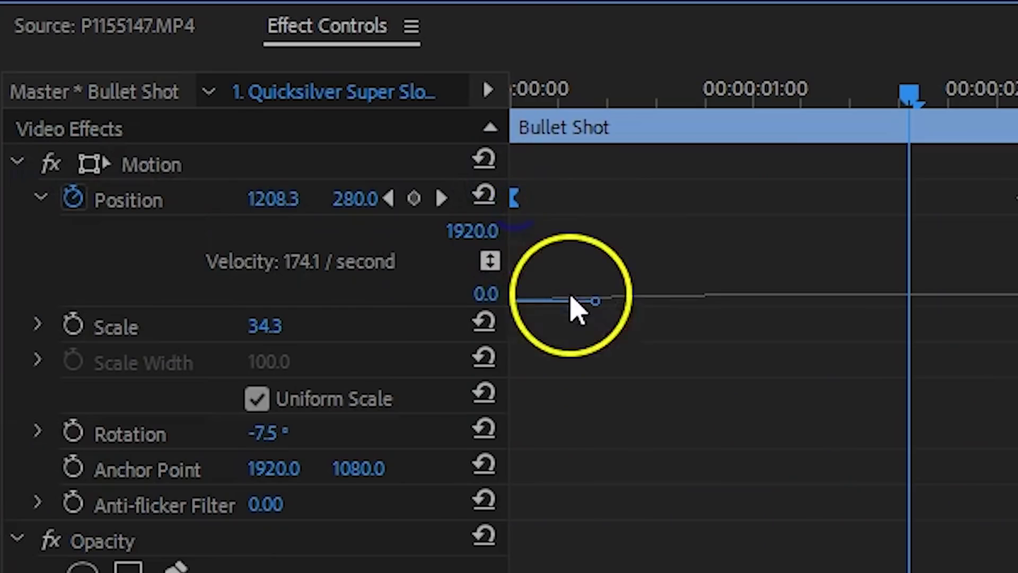
left_click_drag(318, 161, 408, 124)
left_click_drag(735, 222, 777, 227)
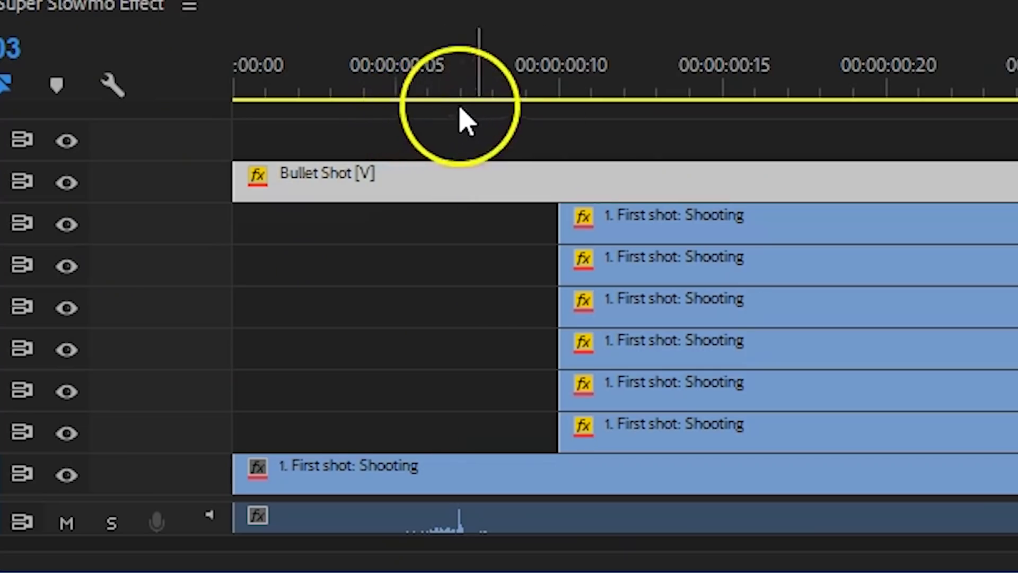
Nest the Bullet Shot clip as "bullet" and display its Time Remapping speed line in the timeline.
right_click(702, 182)
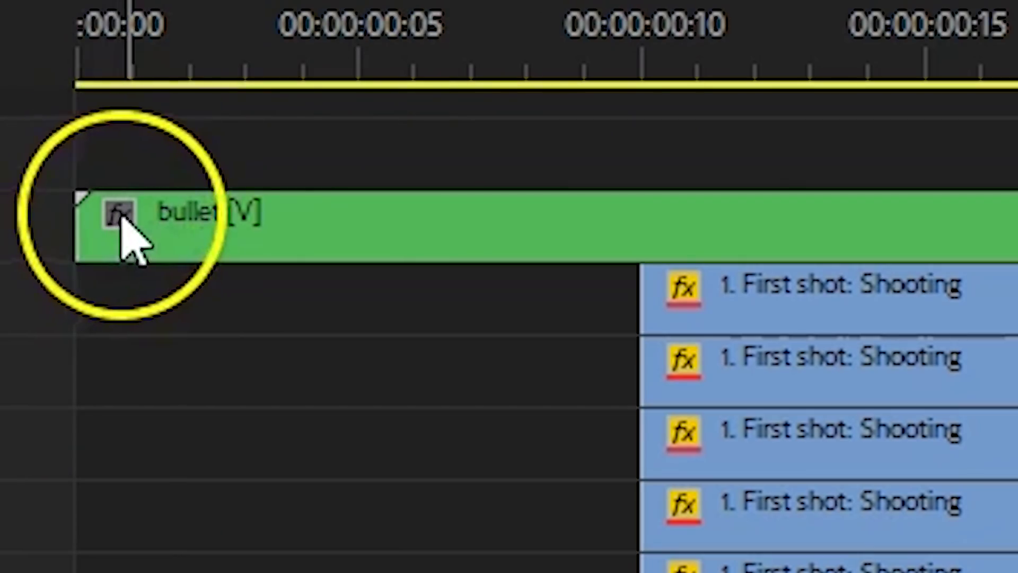
left_click(121, 216)
mouse_move(398, 392)
left_click(771, 405)
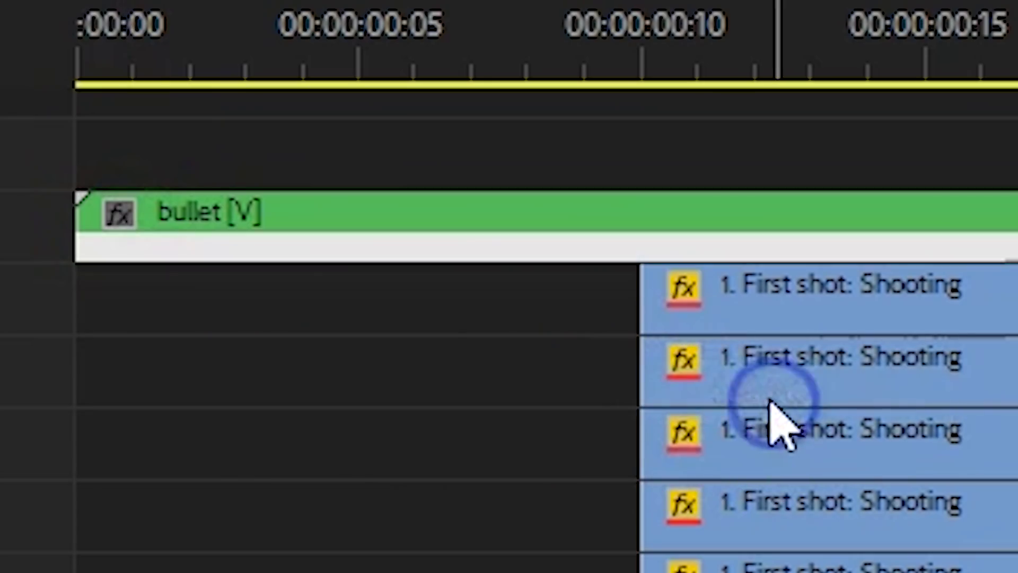
Enlarge the bullet clip's track and add a Time Remapping speed keyframe at 00:00:00:10.
double_click(33, 265)
left_click(85, 354)
left_click_drag(148, 75, 642, 58)
left_click(681, 222)
left_click(681, 223)
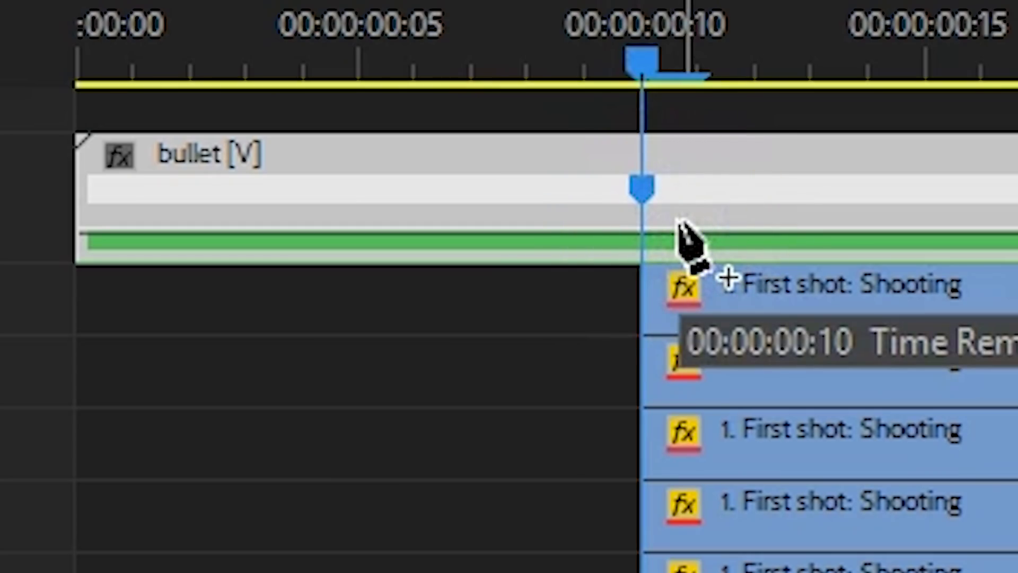
Start the bullet clip at 00:00:00:05 and raise its speed before the 00:00:00:10 keyframe to about 203%, ramping into the slow section.
left_click_drag(641, 188, 486, 133)
left_click_drag(477, 53, 371, 67)
left_click_drag(515, 177, 806, 193)
left_click_drag(564, 221, 564, 142)
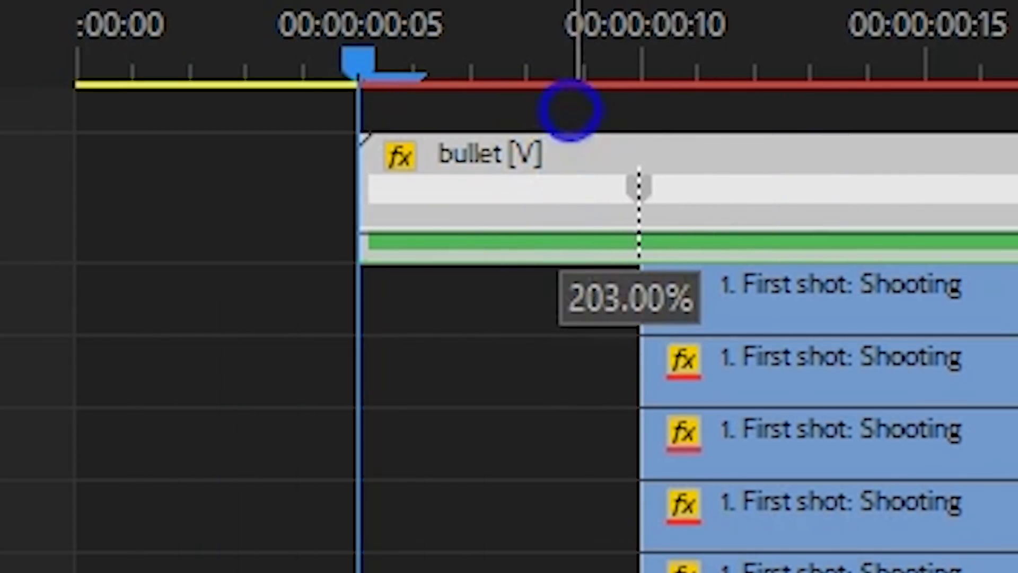
left_click_drag(645, 204, 969, 193)
Place the Muzzle Effect clip on the track above the bullet clip, just before the bullet appears.
left_click_drag(307, 431, 382, 87)
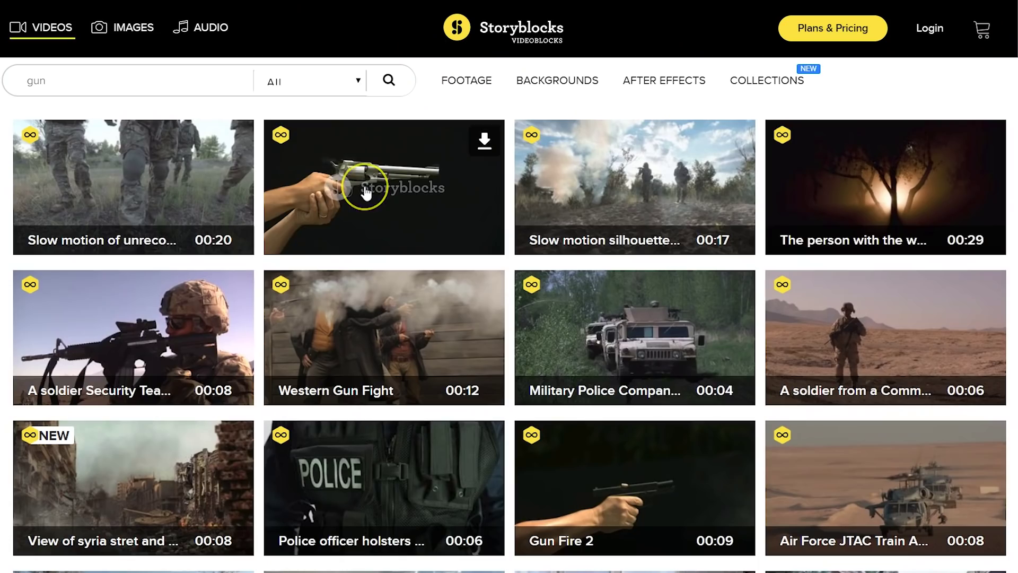
left_click(663, 494)
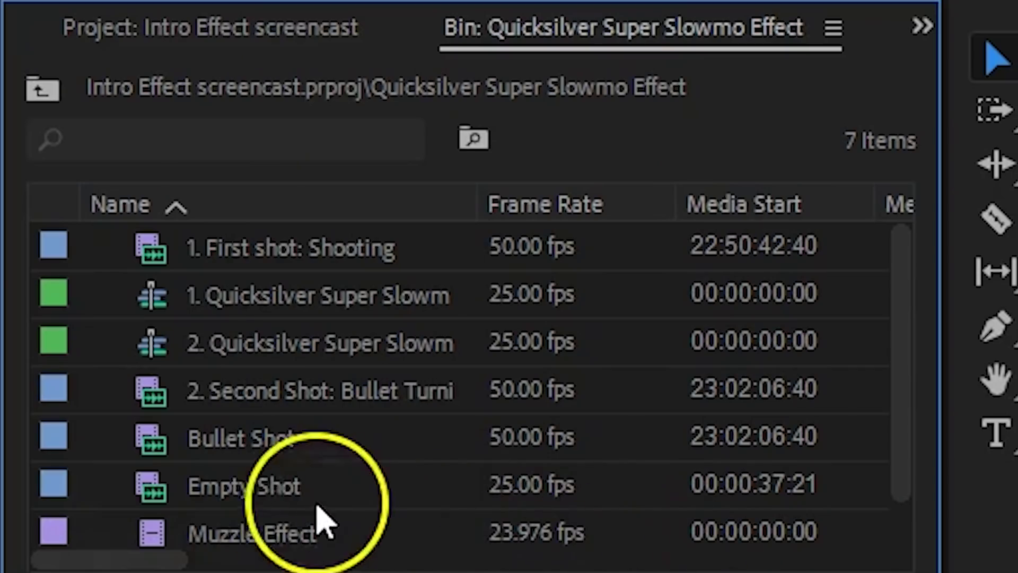
Place Empty Shot on V1 and 2. Second Shot: Bullet Turning on V2 at the start of the second sequence.
left_click_drag(249, 488, 156, 530)
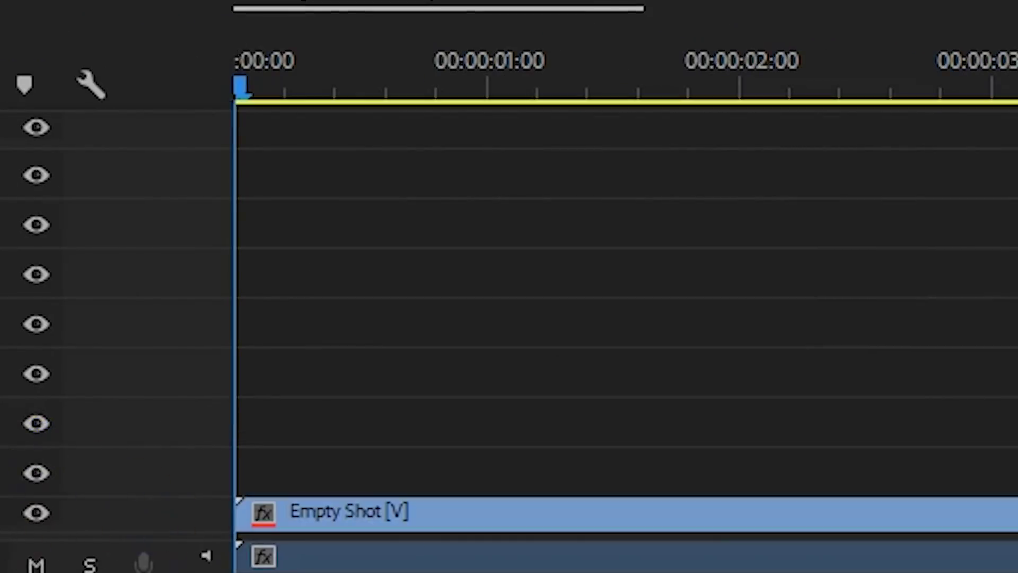
left_click_drag(0, 482, 194, 477)
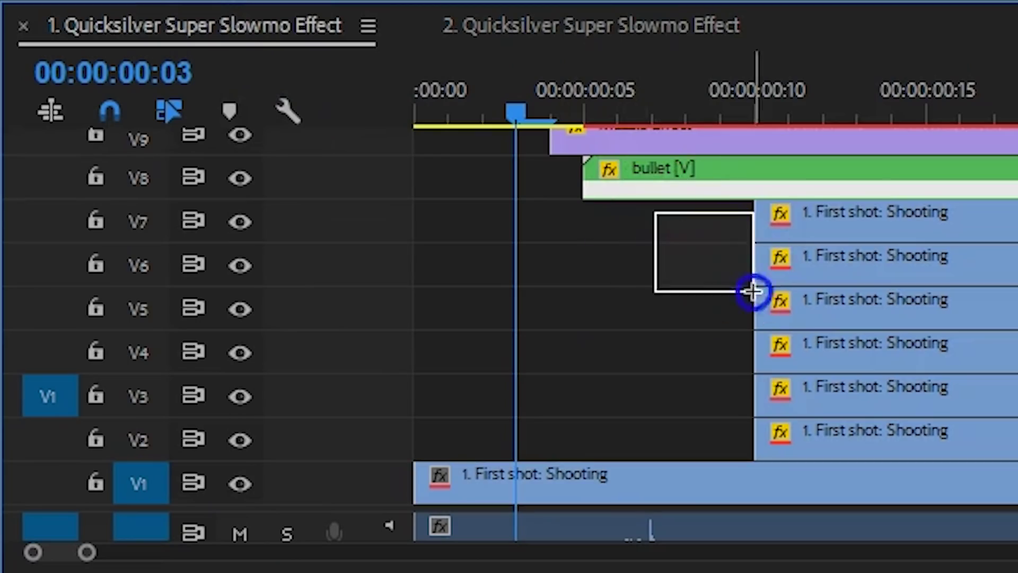
Bring the masked object clips from tracks V3 to V7 of the first sequence into the second sequence, above the Bullet Turning shot.
left_click(1009, 374)
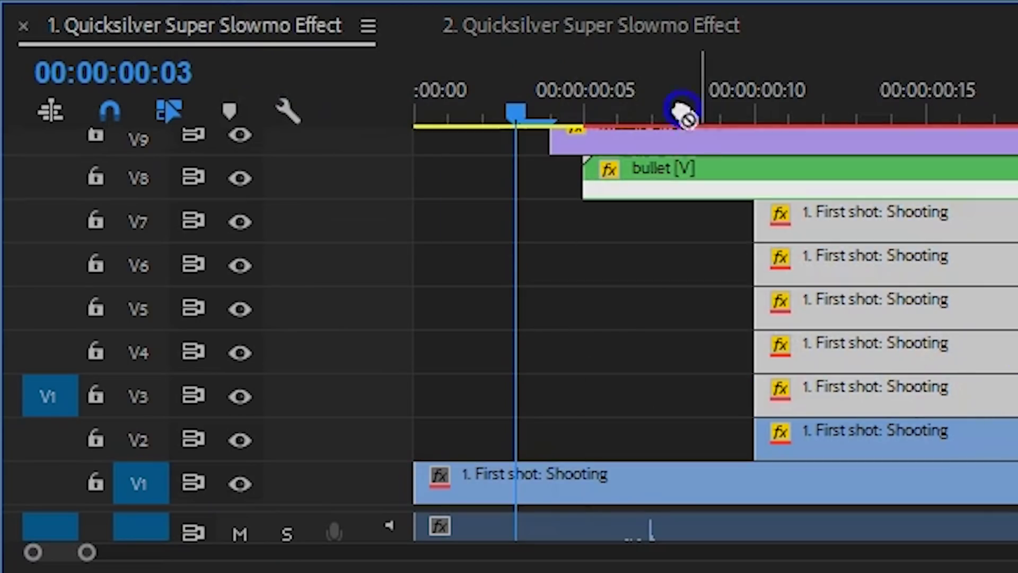
left_click_drag(644, 40, 484, 371)
left_click(747, 408)
left_click_drag(793, 414, 1017, 418)
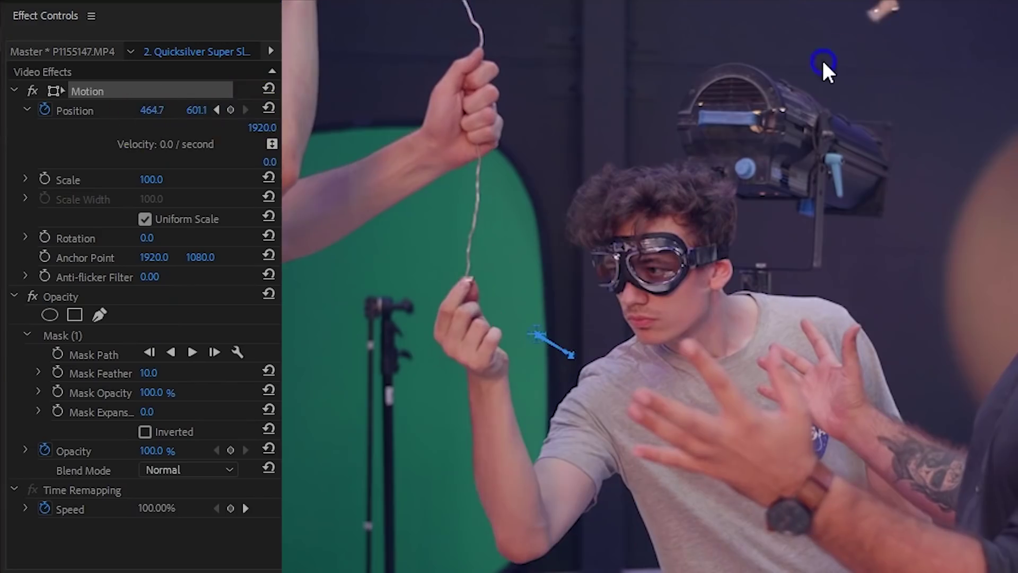
Animate the masked flying object's Position for the second shot and adjust the easing in its velocity graph.
left_click(256, 125)
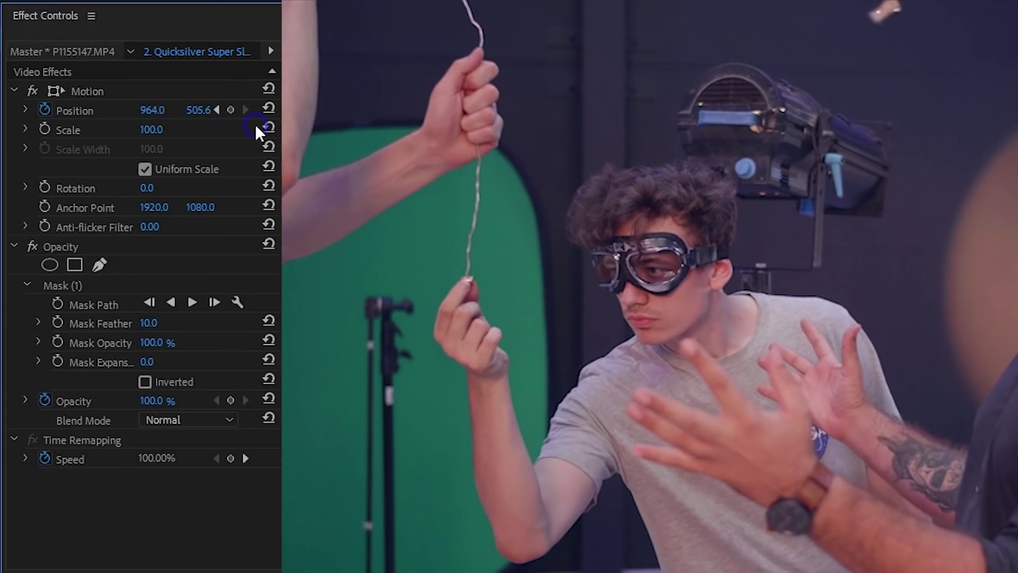
left_click(25, 110)
left_click_drag(578, 130, 477, 130)
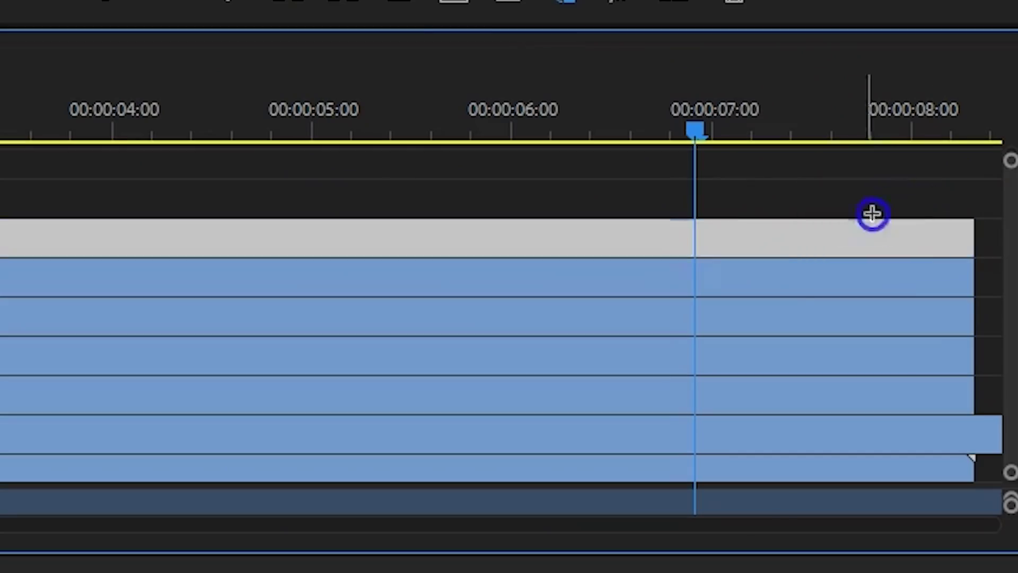
Nest all the object clips above the Bullet Turning shot as "Objects" and move the nest to track V6.
left_click_drag(931, 186, 435, 395)
right_click(434, 396)
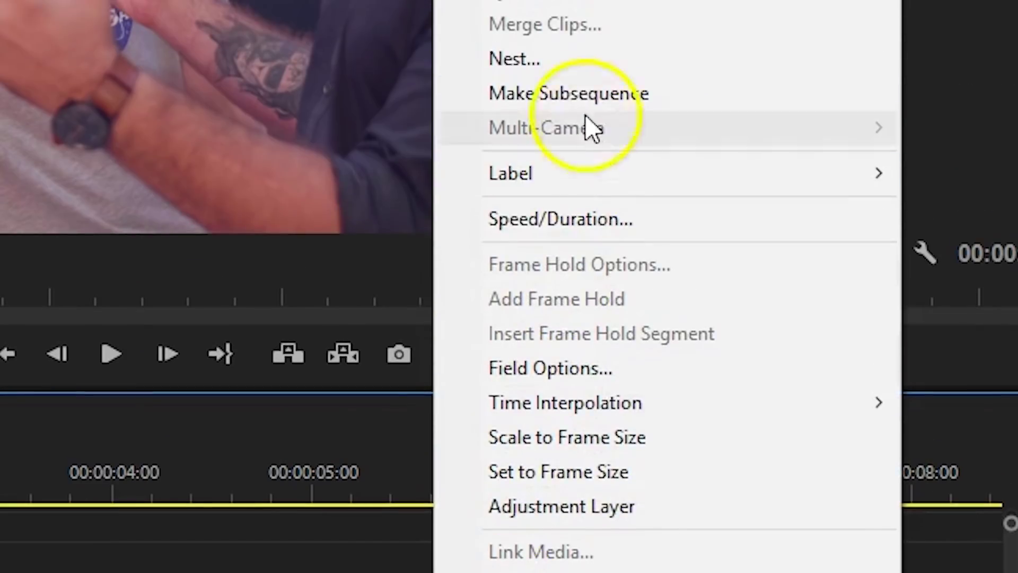
left_click(586, 59)
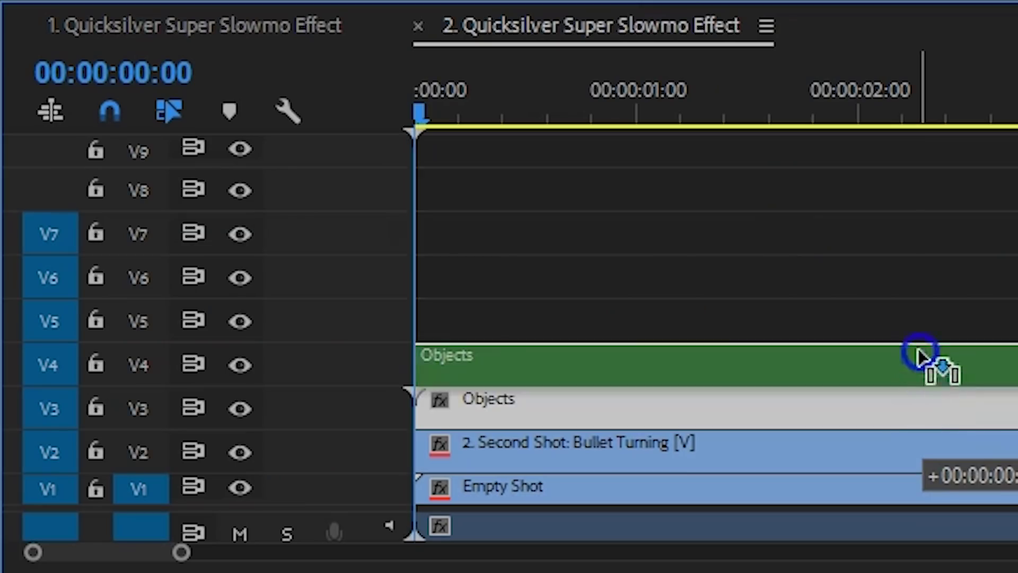
left_click_drag(917, 349, 918, 295)
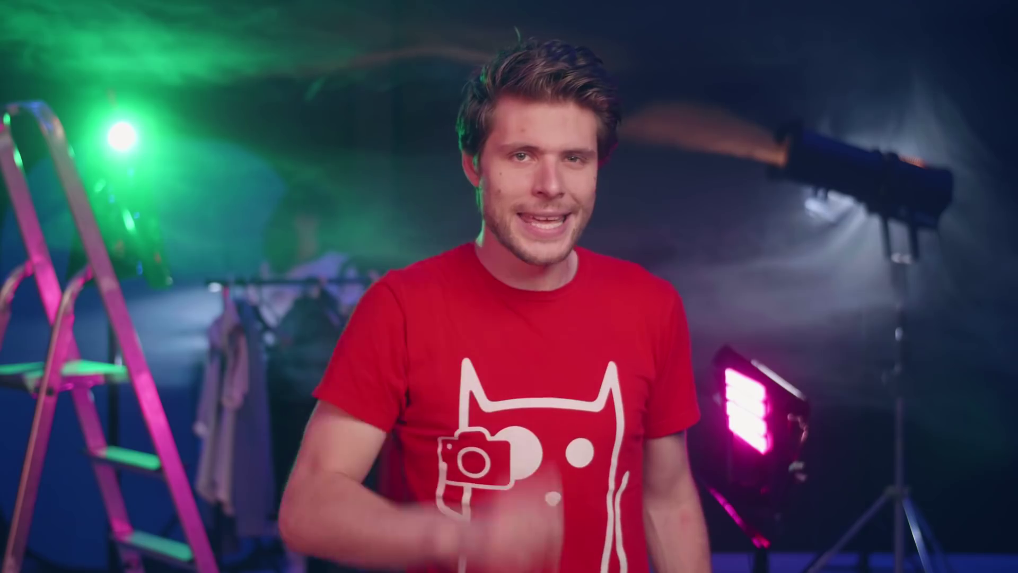
Duplicate the 2. Second Shot: Bullet Turning clip from V2 onto track V3.
left_click(857, 449)
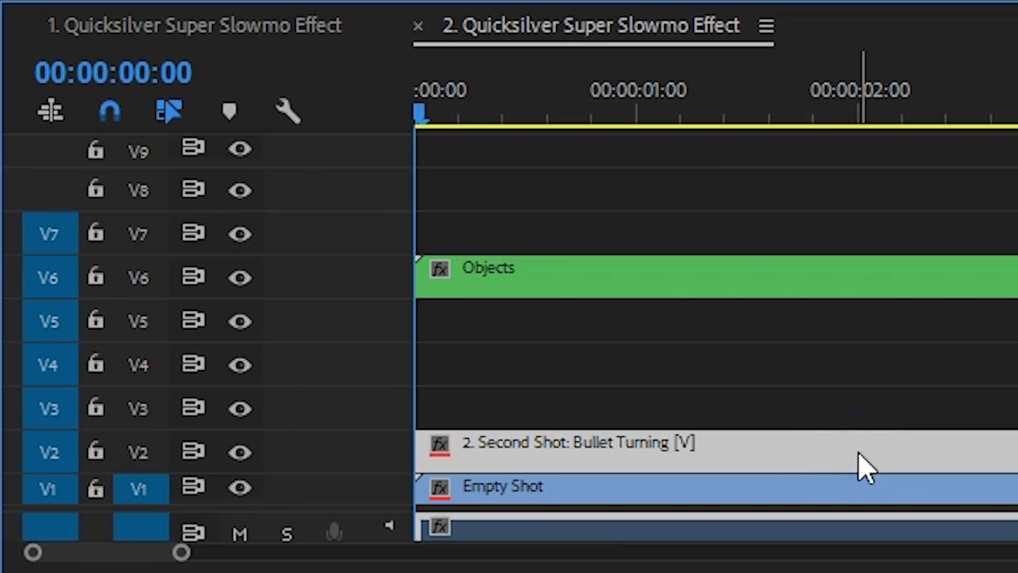
left_click_drag(859, 454, 854, 425)
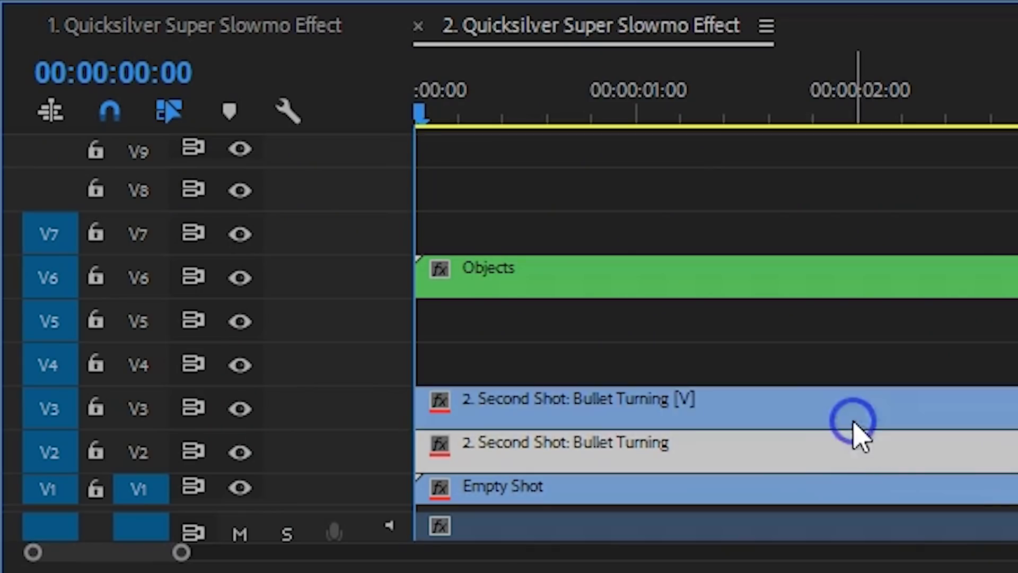
Add a frame hold to the V3 copy just before 00:00:03:00, remove the moving part and extend the frozen frame back to the start.
left_click(524, 106)
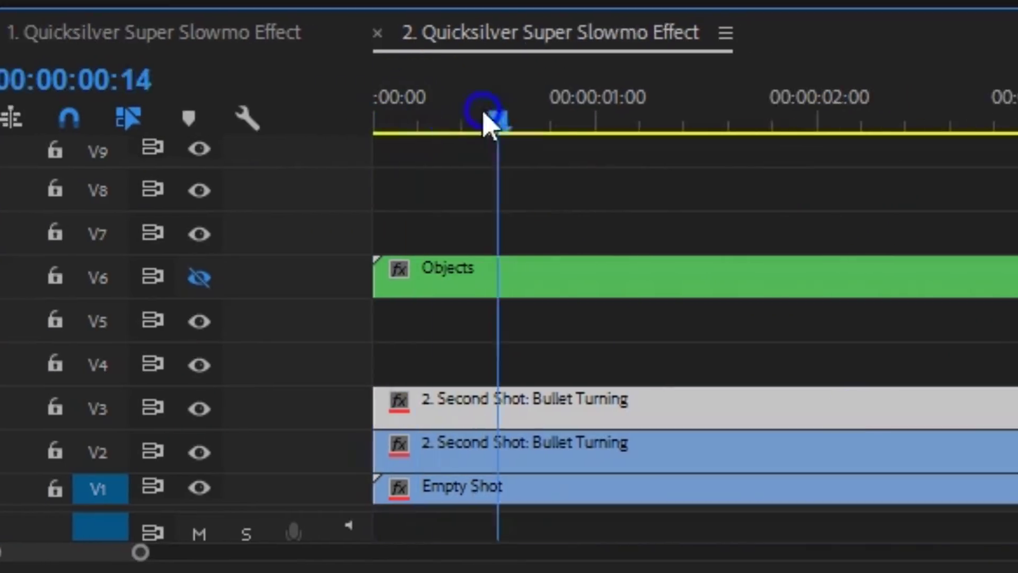
left_click_drag(483, 112, 982, 75)
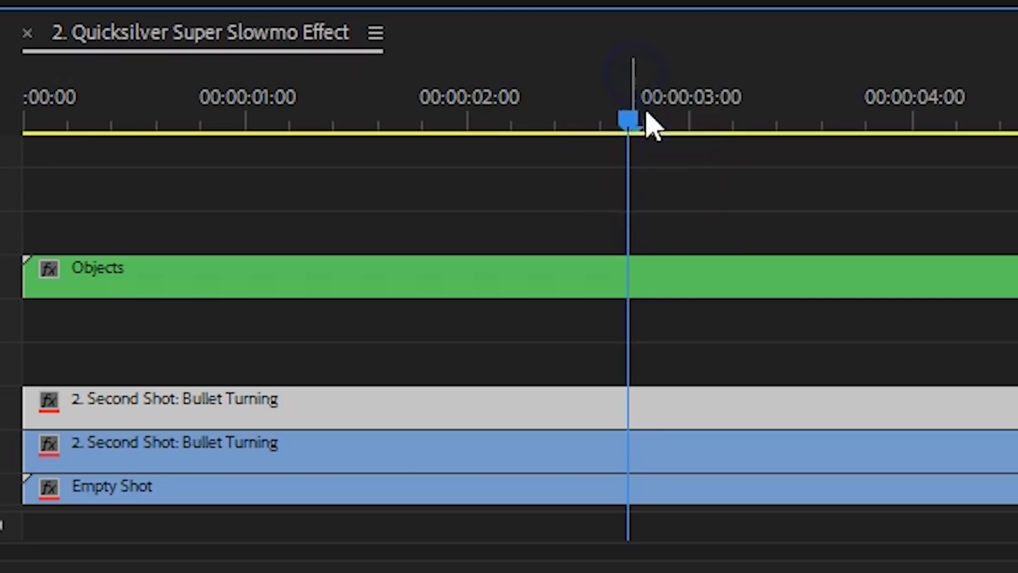
right_click(678, 404)
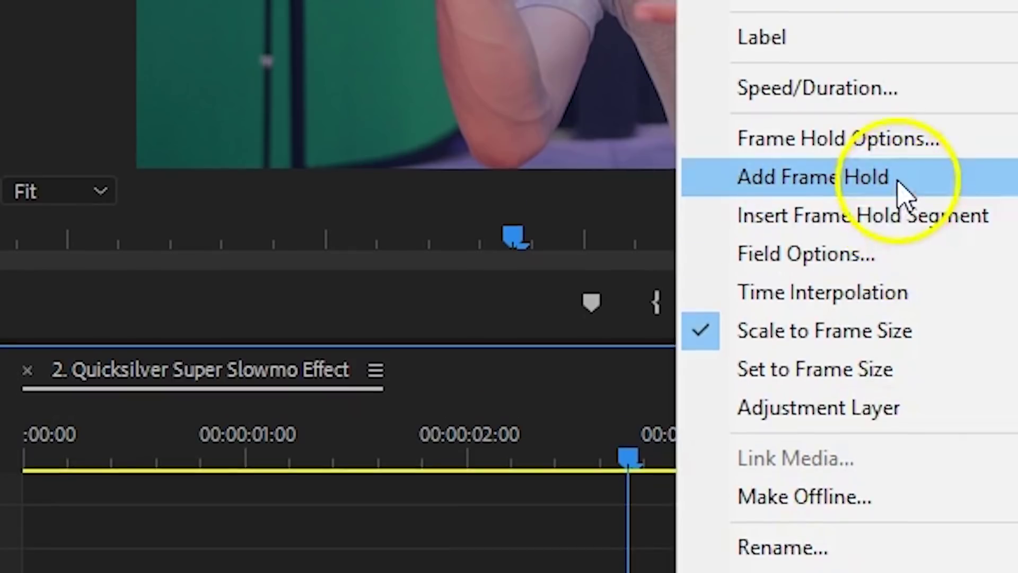
left_click(901, 181)
key("Delete")
left_click_drag(753, 414, 125, 413)
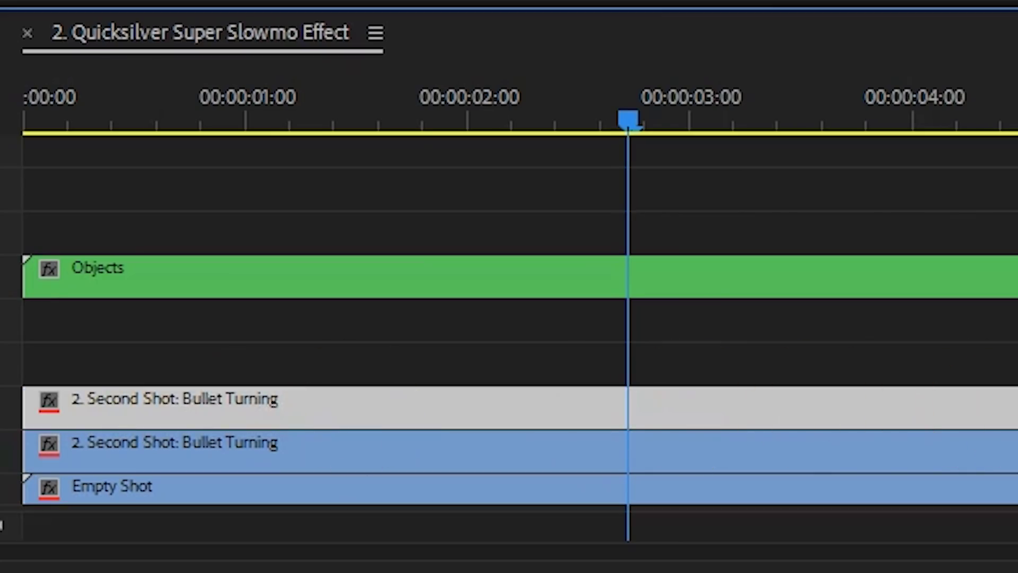
Mask the bullet in the frozen V3 clip and keyframe its Position to fly in horizontally, ending at 960, 540.
left_click(697, 366)
left_click_drag(655, 364, 653, 365)
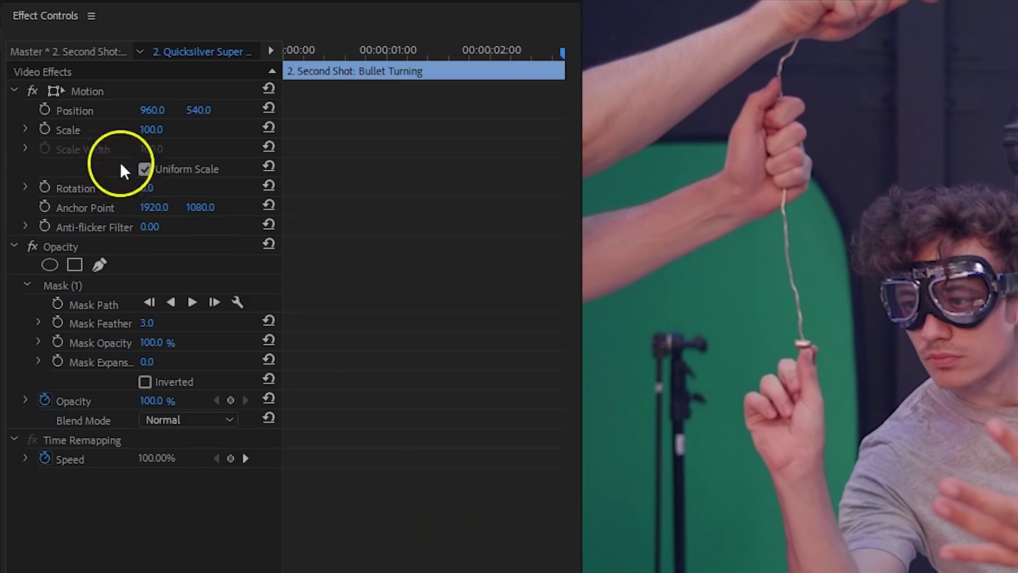
left_click(44, 110)
left_click_drag(562, 51, 314, 79)
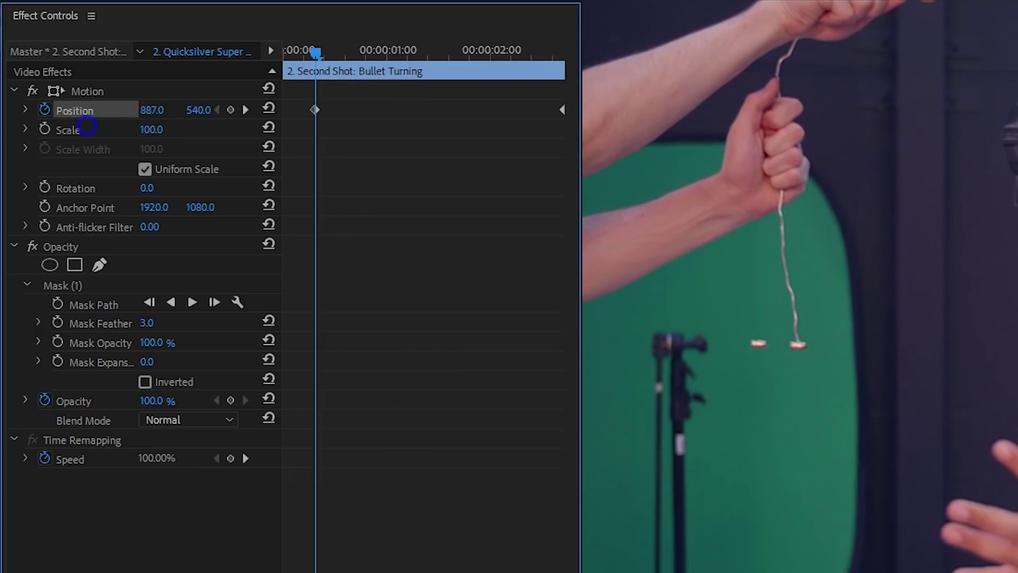
left_click_drag(312, 108, 257, 103)
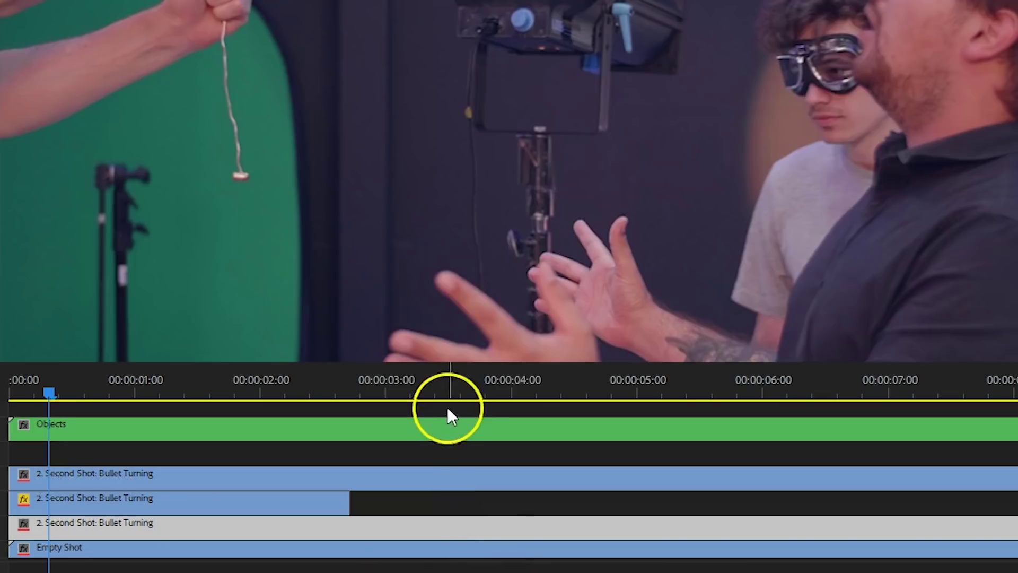
Add a frame hold to the V4 Bullet Turning copy past 00:00:06:00 and start keyframing its masked bullet's Position from 960, 540.
left_click_drag(448, 408, 934, 372)
right_click(950, 478)
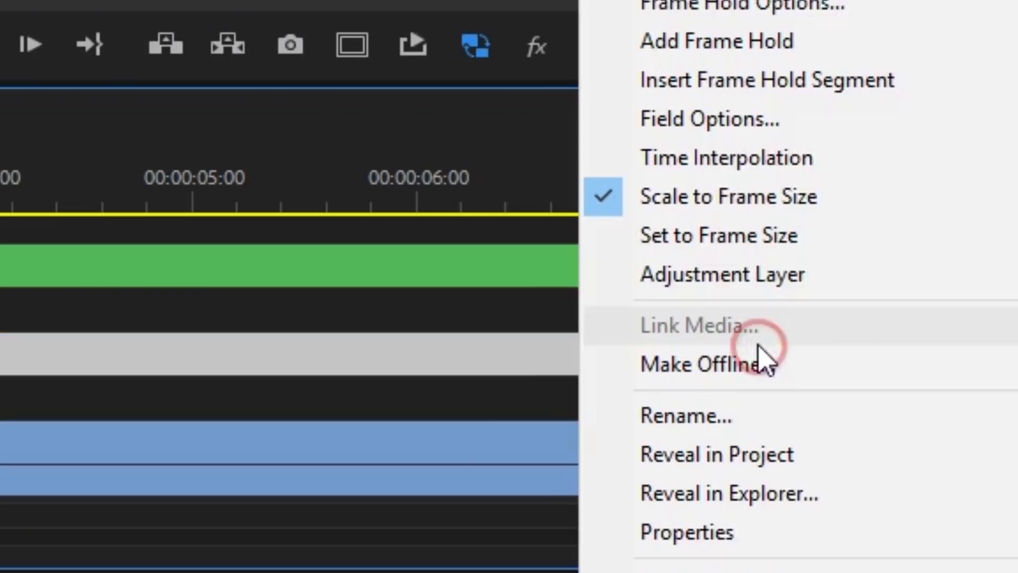
left_click(748, 43)
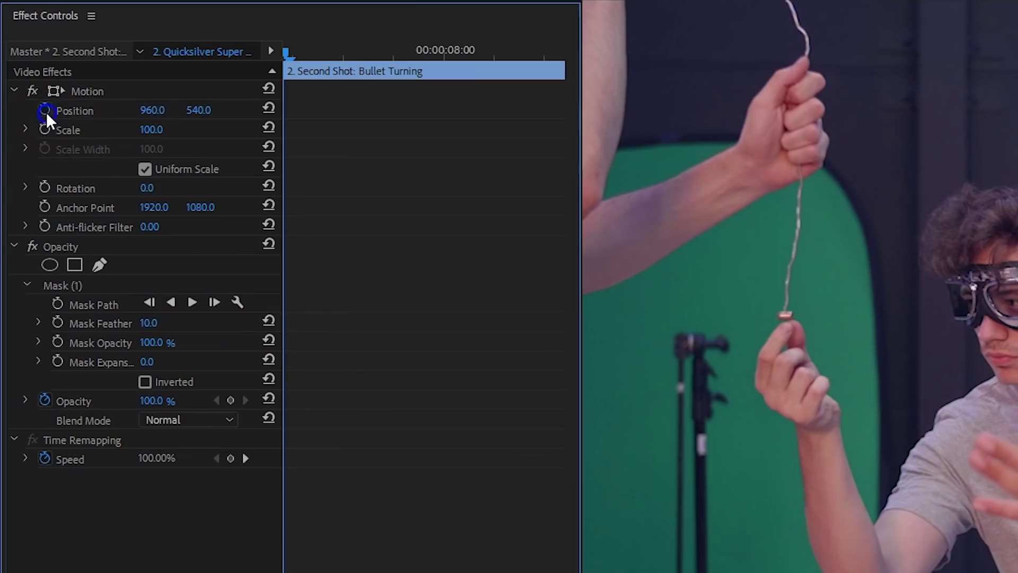
left_click(45, 109)
left_click_drag(450, 50, 545, 51)
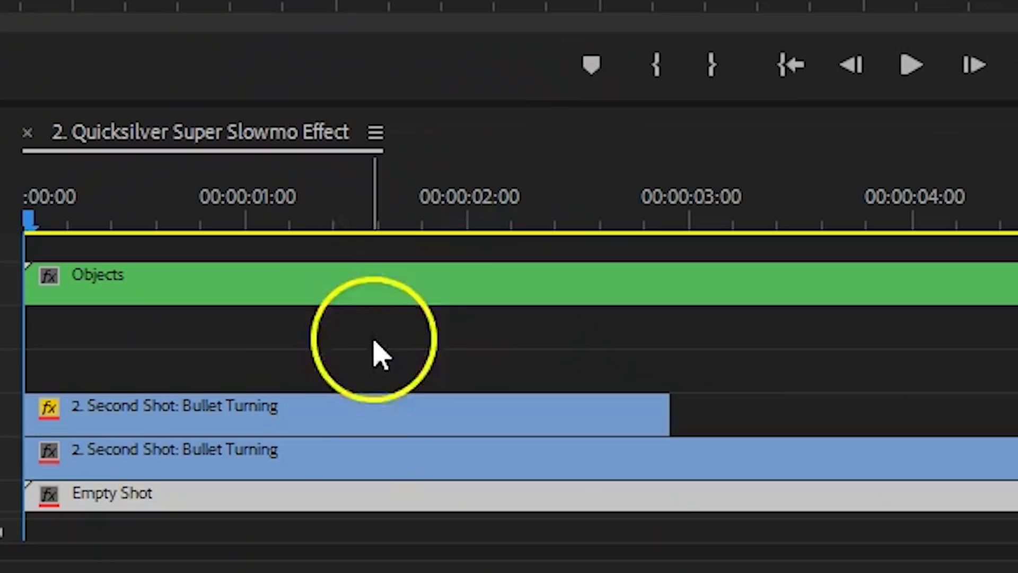
Mask the area above the bullet in the V2 Bullet Turning clip, reshaping the path frame by frame to follow the fingertips.
left_click(337, 449)
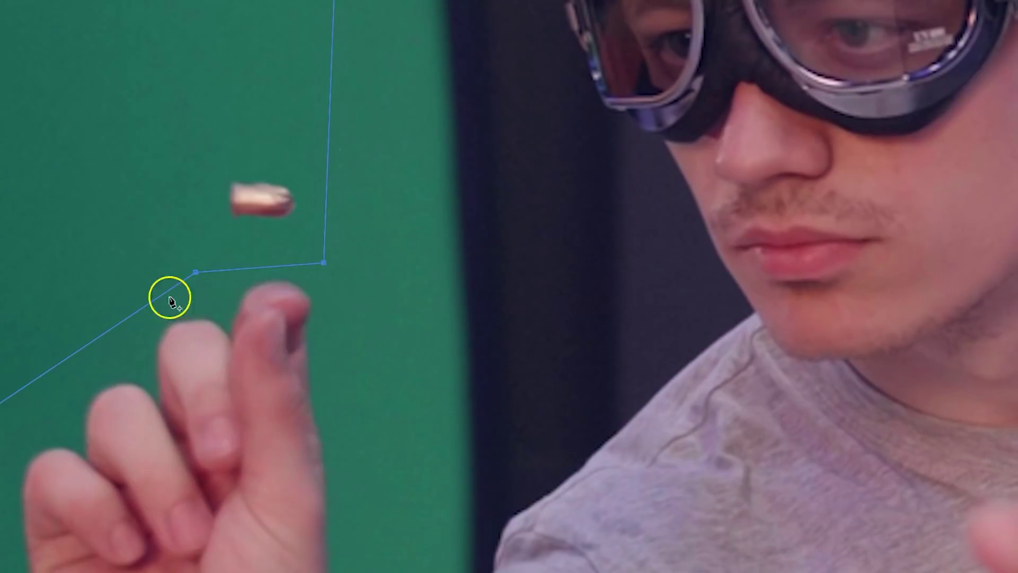
left_click_drag(171, 295, 324, 214)
left_click_drag(242, 217, 221, 171)
left_click_drag(323, 215, 286, 119)
left_click(233, 115)
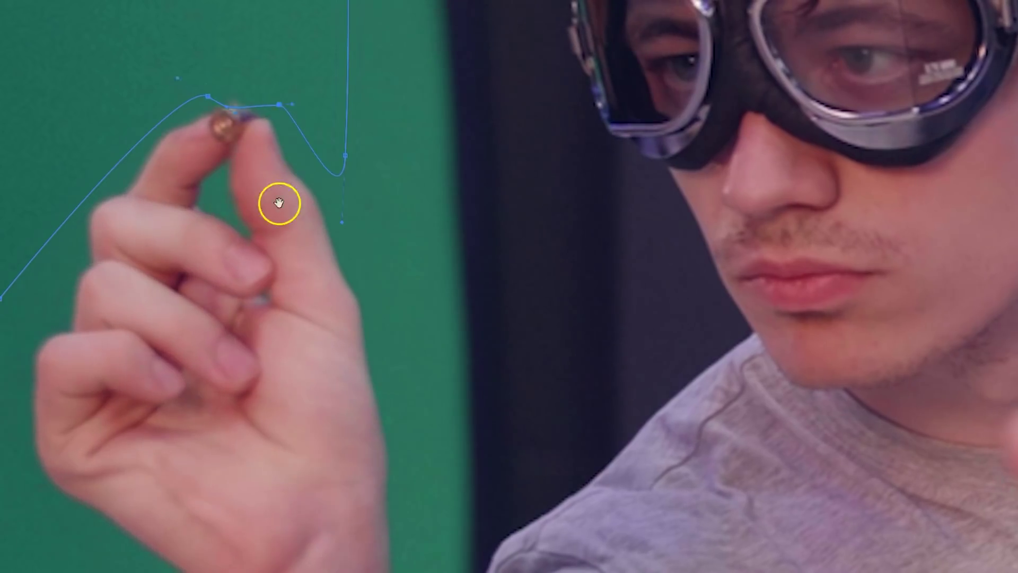
left_click_drag(211, 94, 147, 84)
left_click_drag(262, 80, 200, 35)
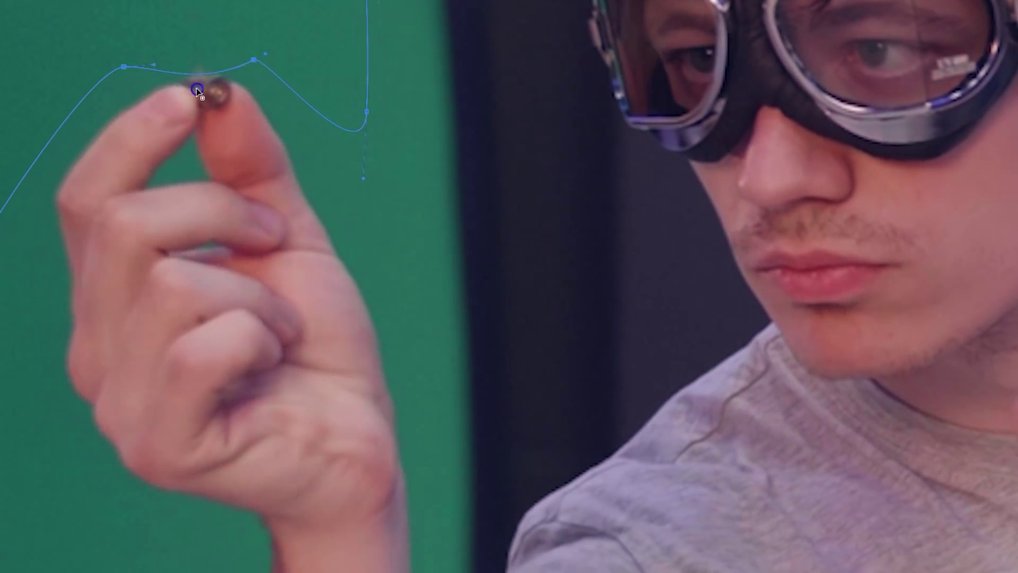